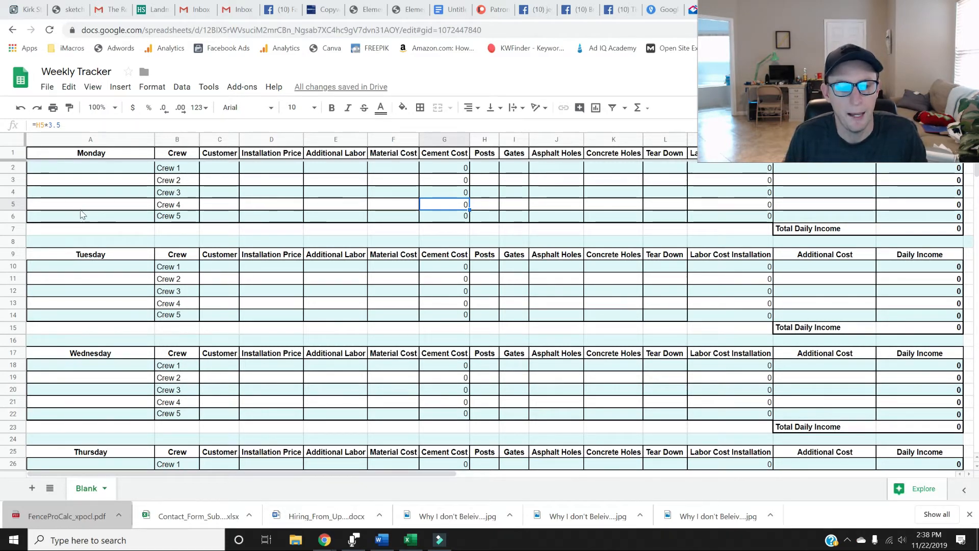
Review the labor rate values in the Your Labor table below the weekly sections.
scroll(105, 339, down, 6)
scroll(113, 343, down, 6)
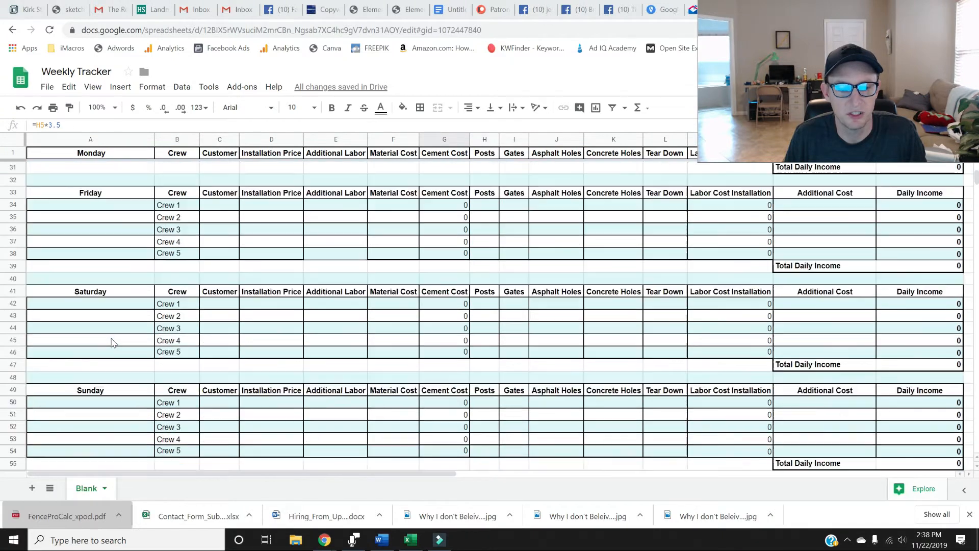
scroll(185, 334, down, 2)
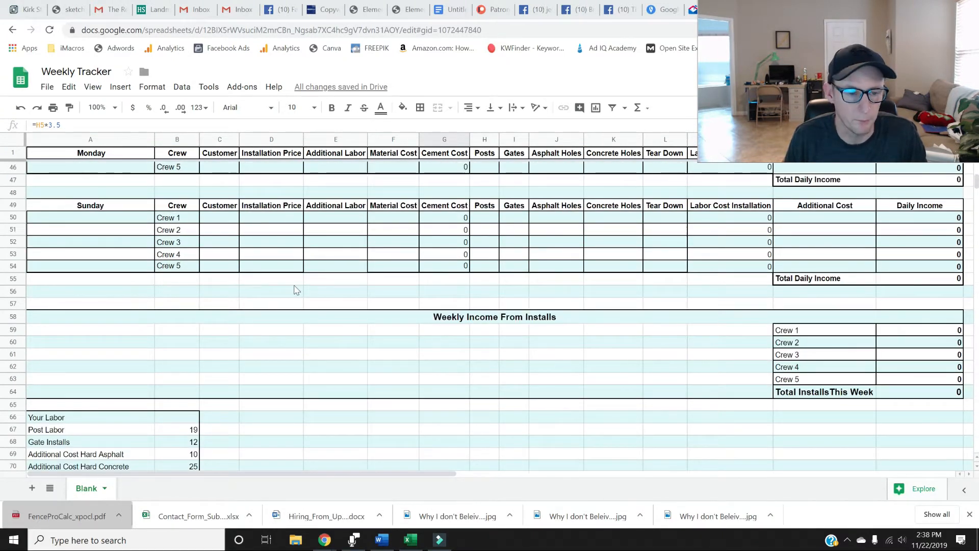
scroll(296, 289, down, 1)
scroll(296, 288, down, 1)
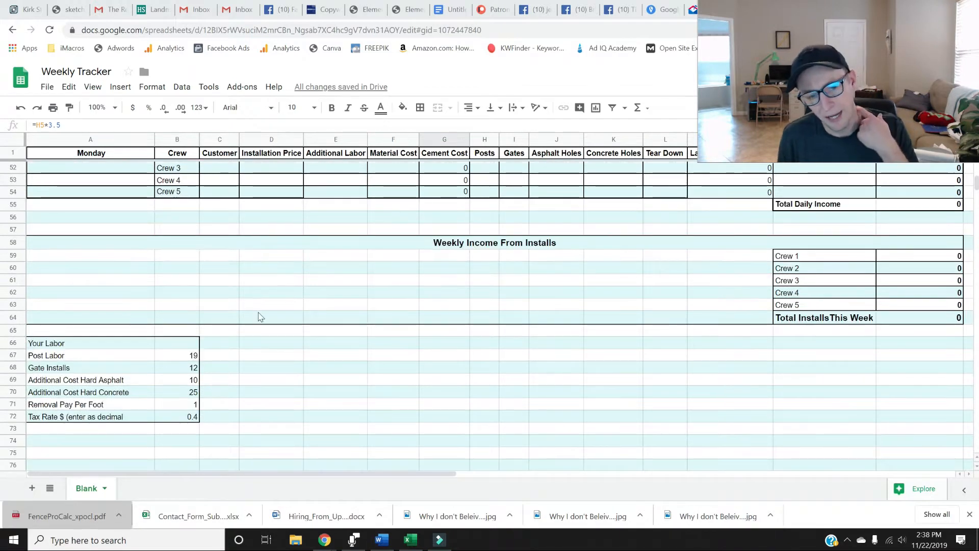
click(162, 357)
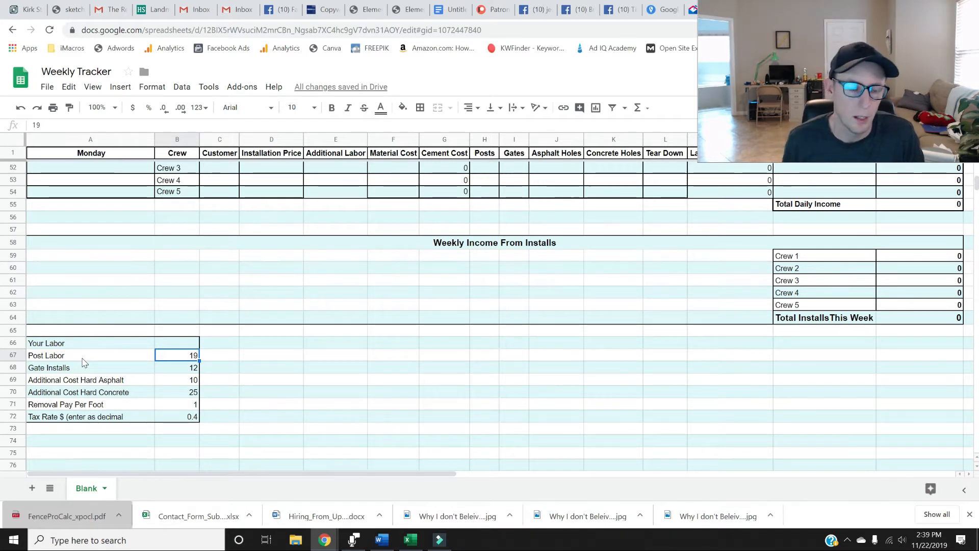
click(83, 357)
key(Right)
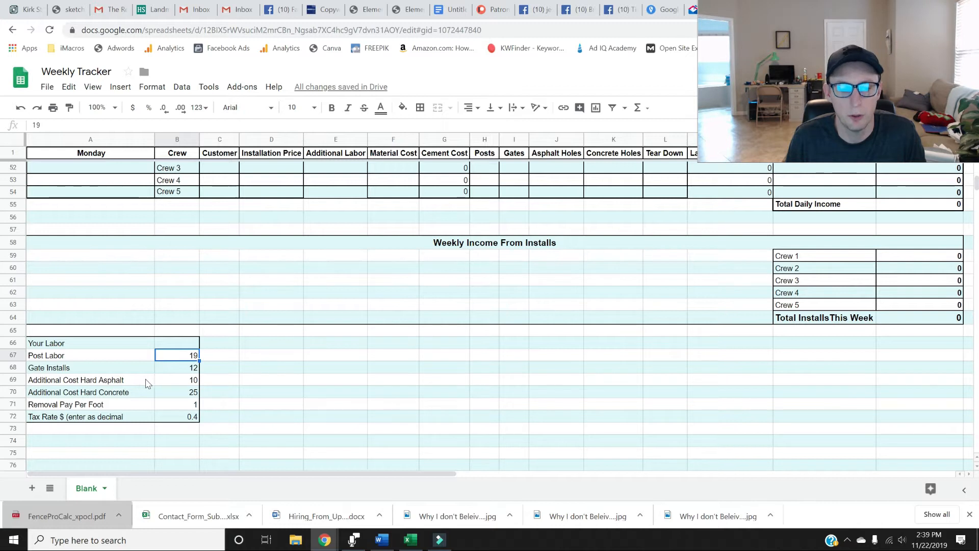
click(175, 396)
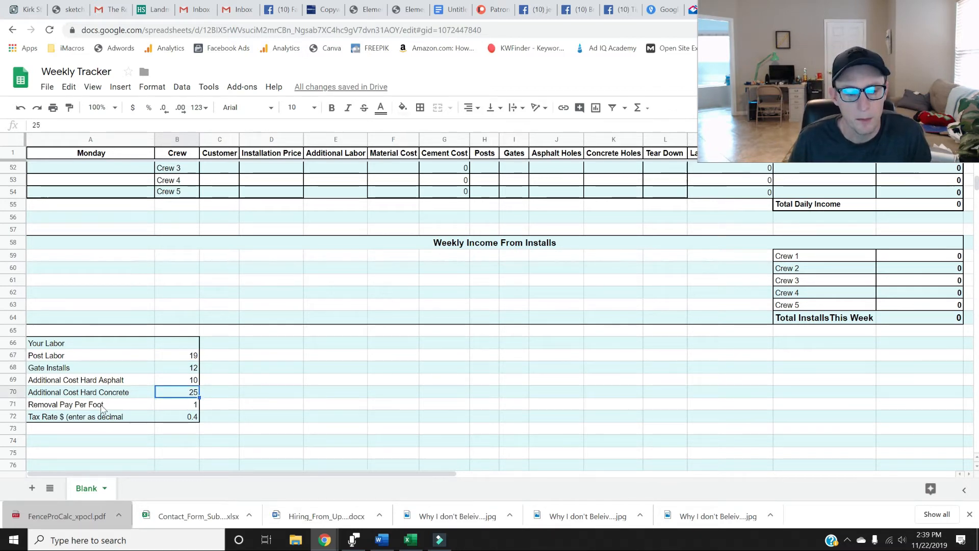
click(167, 411)
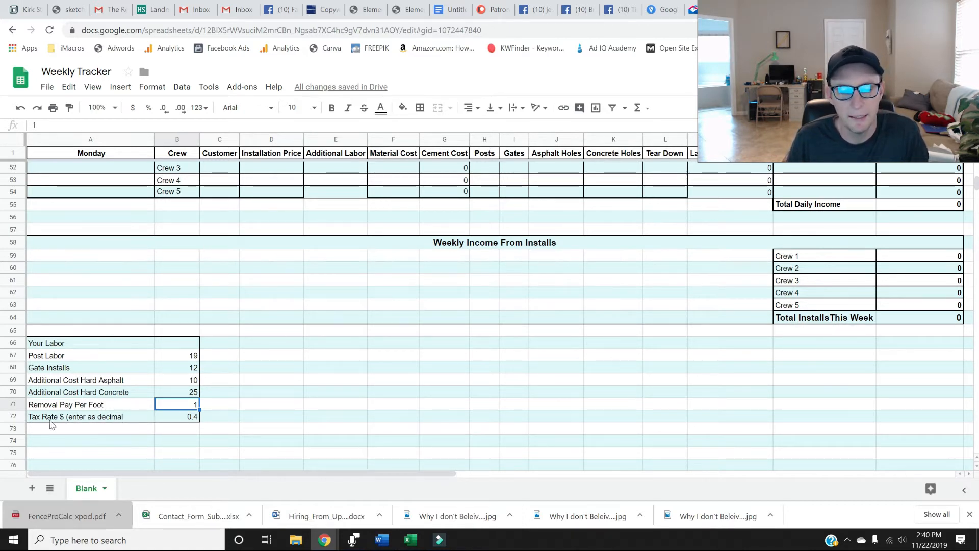
click(181, 421)
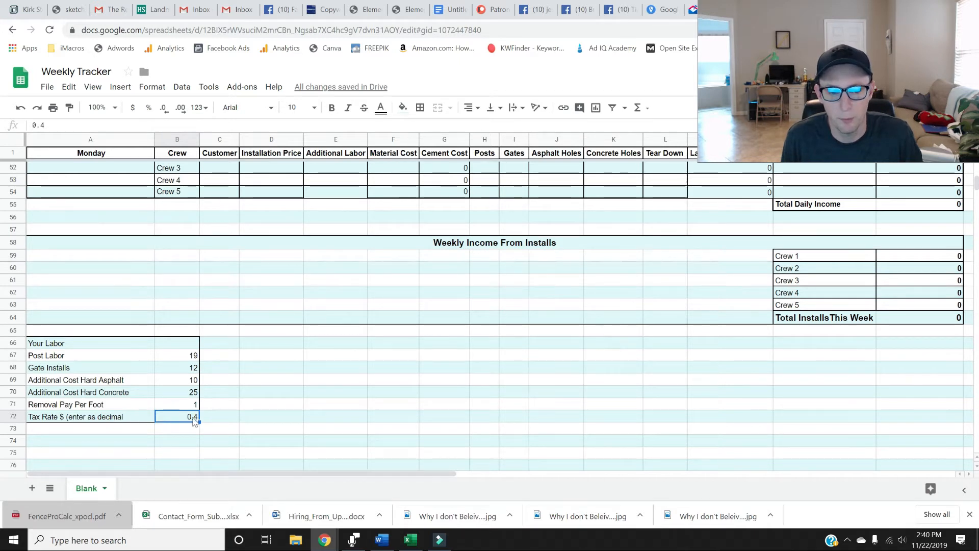
Remove the dollar sign from the Tax Rate label so it reads "Tax Rate (enter as decimal".
click(65, 419)
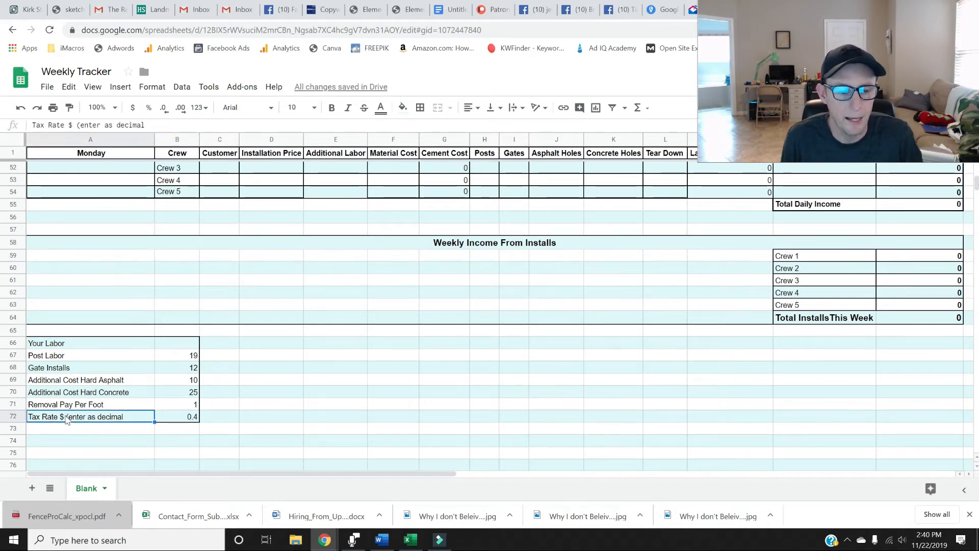
double_click(64, 417)
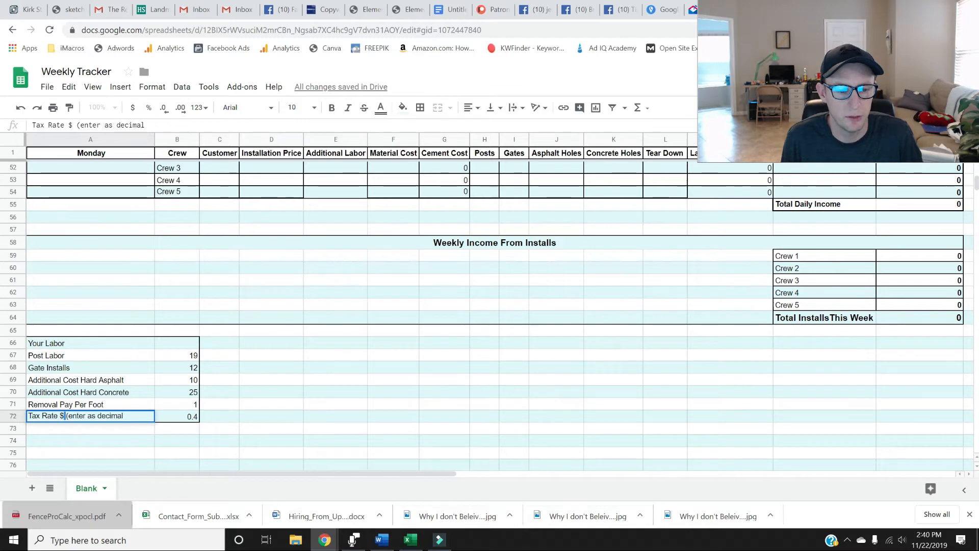
key(BackSpace)
key(BackSpace)
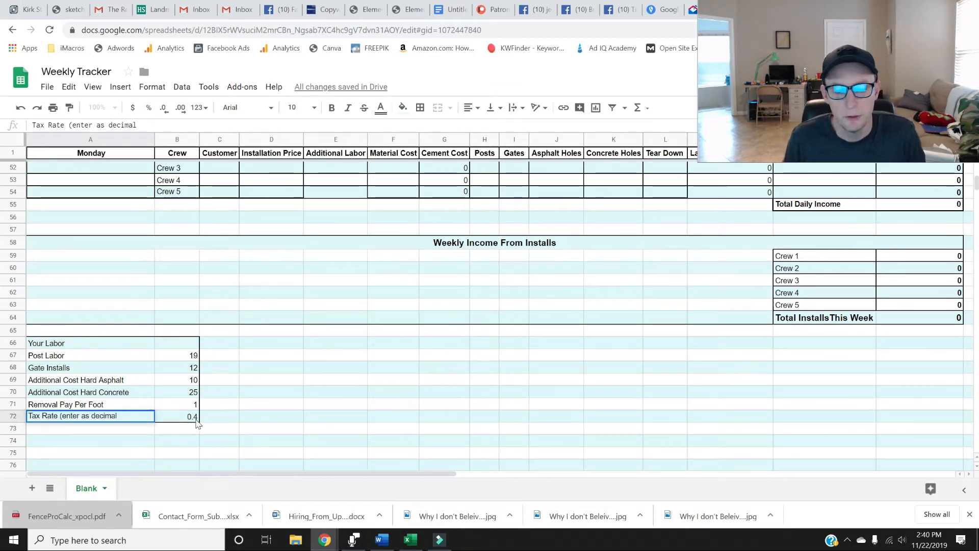
Widen the Customer column at the top of the sheet.
scroll(473, 464, up, 15)
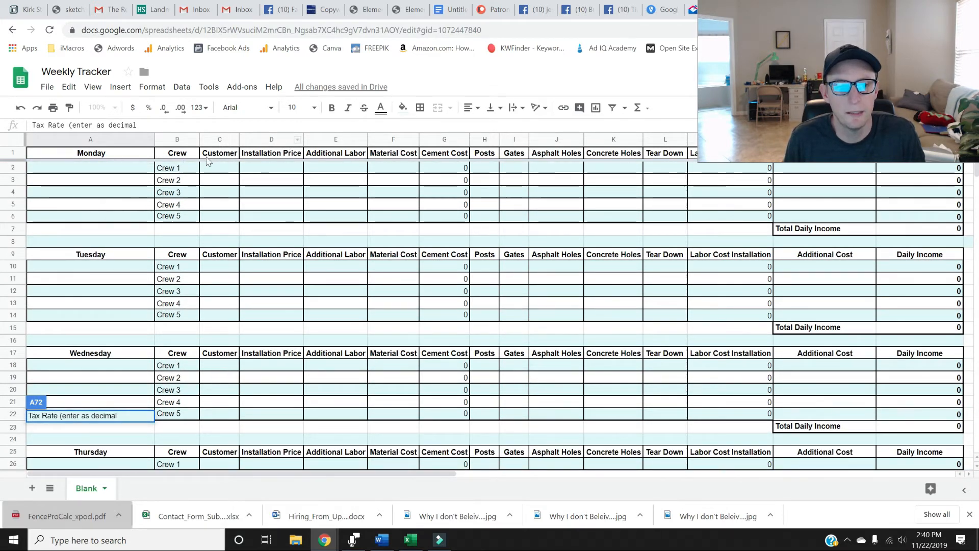
click(232, 167)
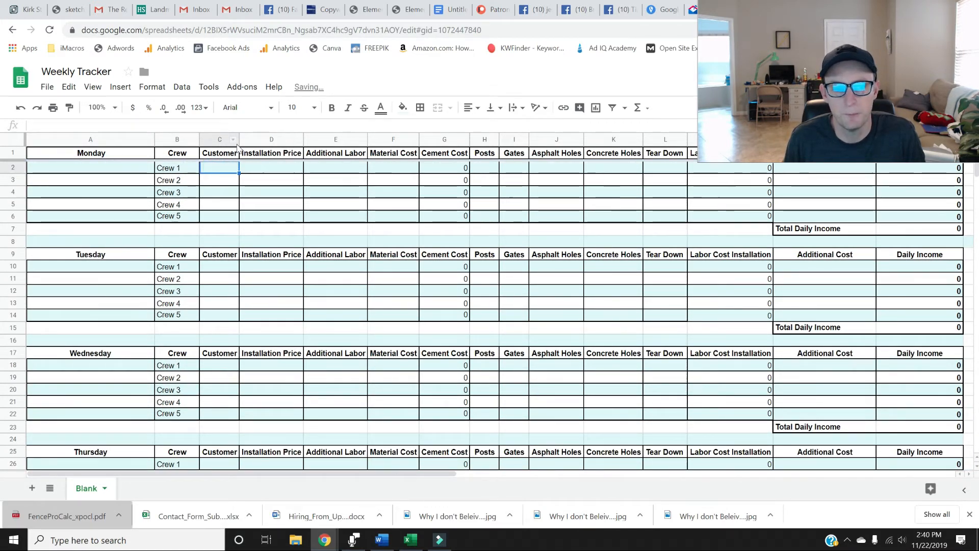
drag(238, 142, 260, 141)
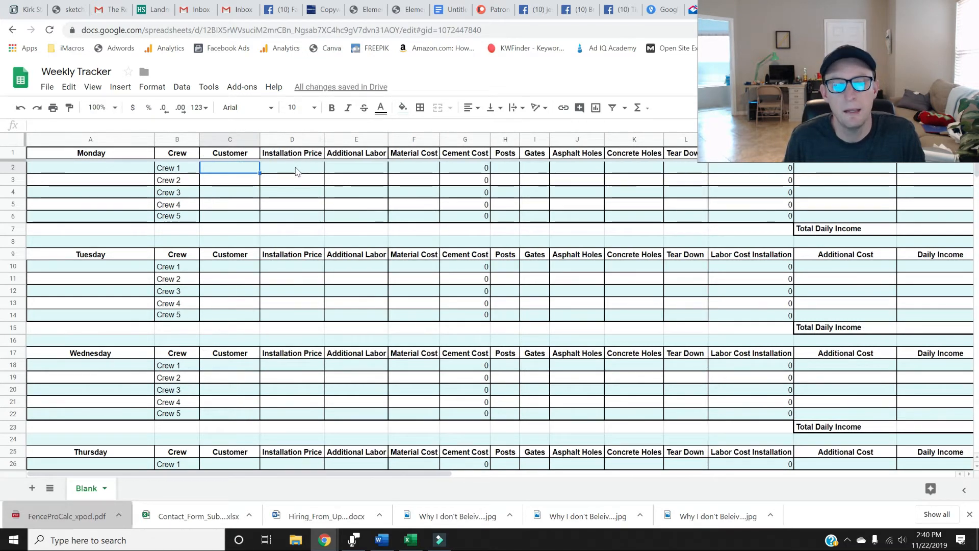
Enter 7000 as the Installation Price for Crew 1 on Monday.
click(295, 167)
text(7000)
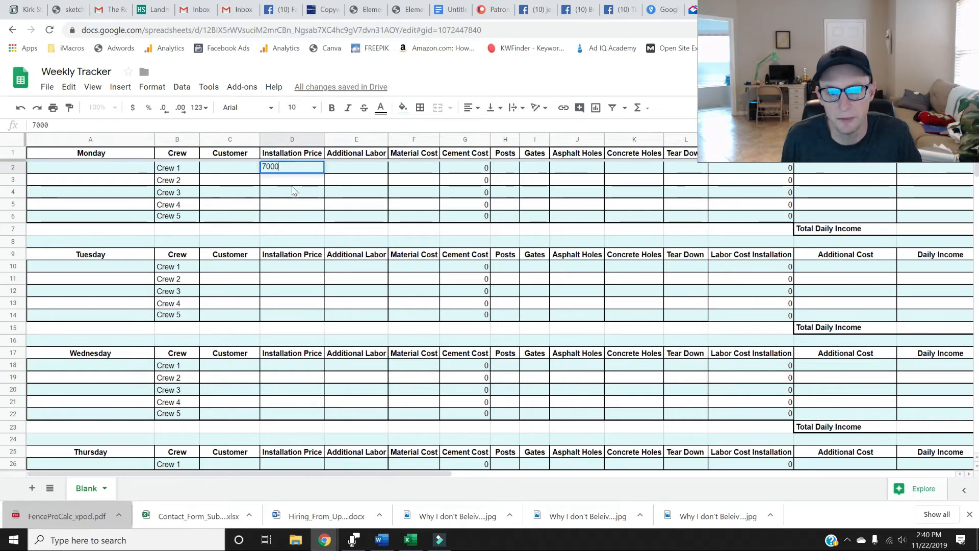
key(Return)
Enter 3500 as the Material Cost for Crew 1 on Monday.
click(345, 168)
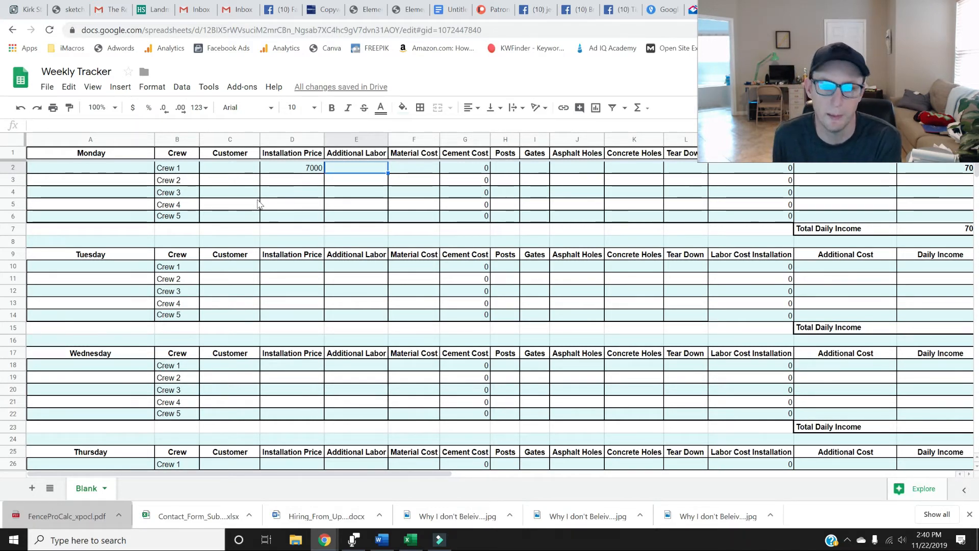
click(414, 169)
click(355, 172)
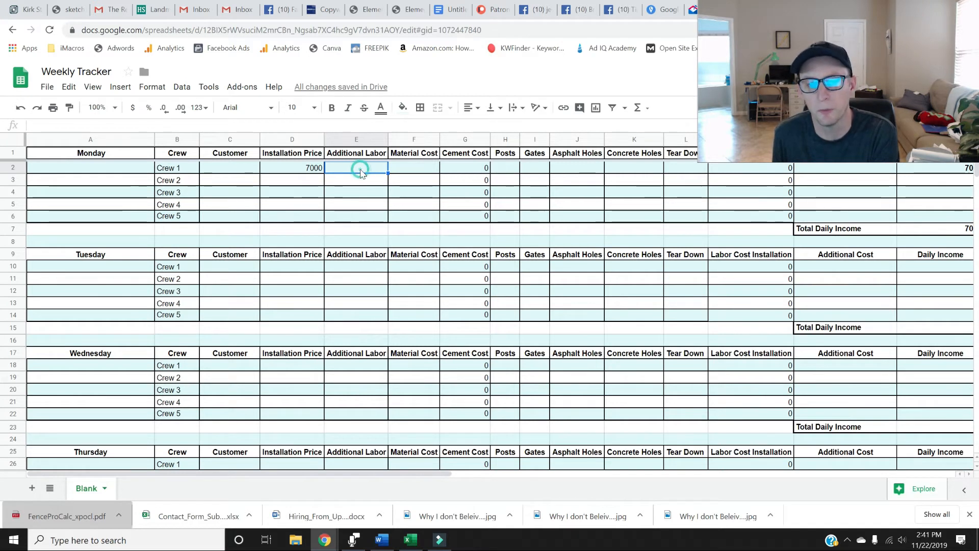
click(407, 170)
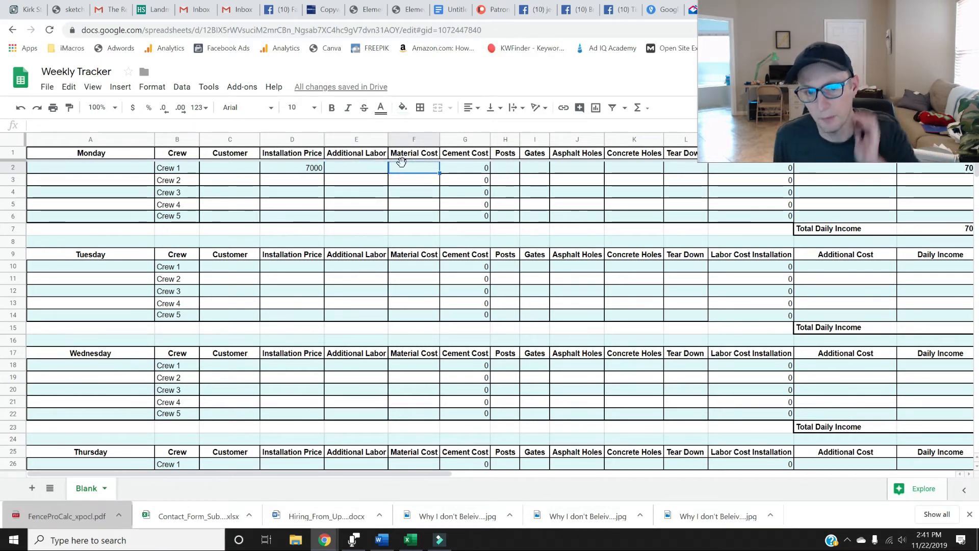
text(3500)
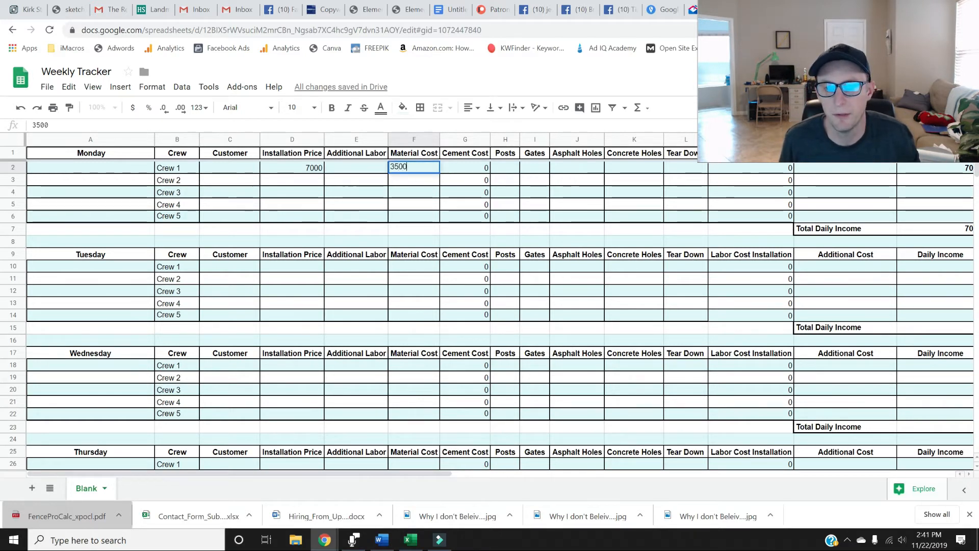
click(463, 183)
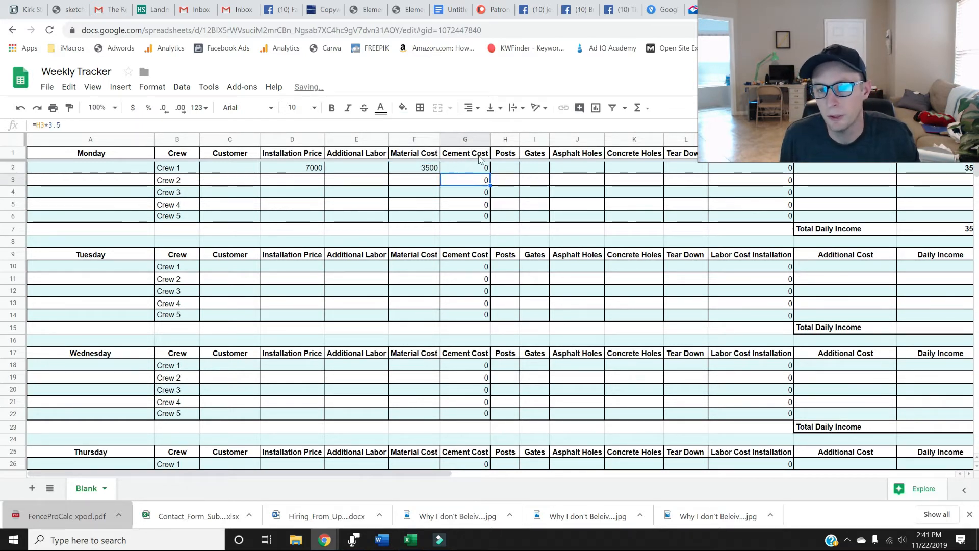
Enter 22 as the number of Posts for Crew 1 on Monday.
click(516, 170)
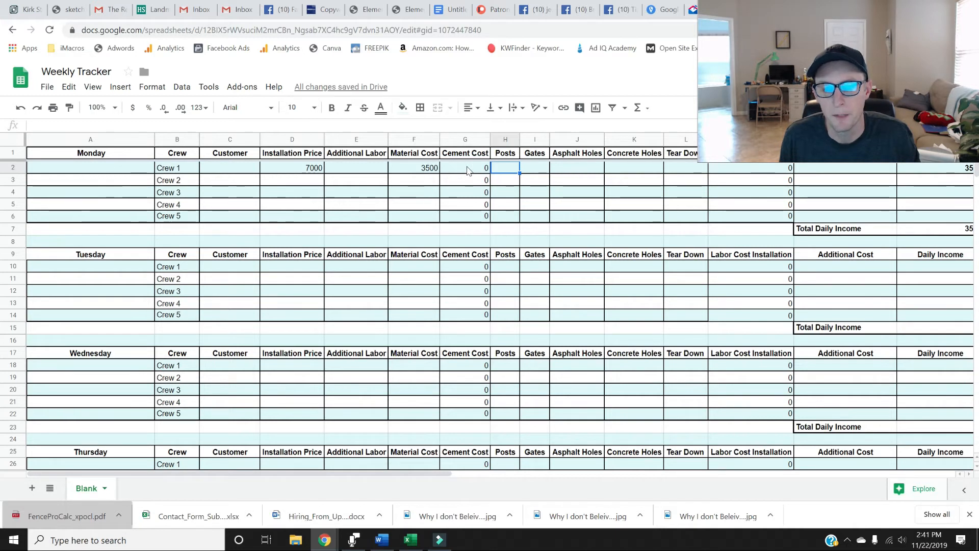
text(1)
key(Return)
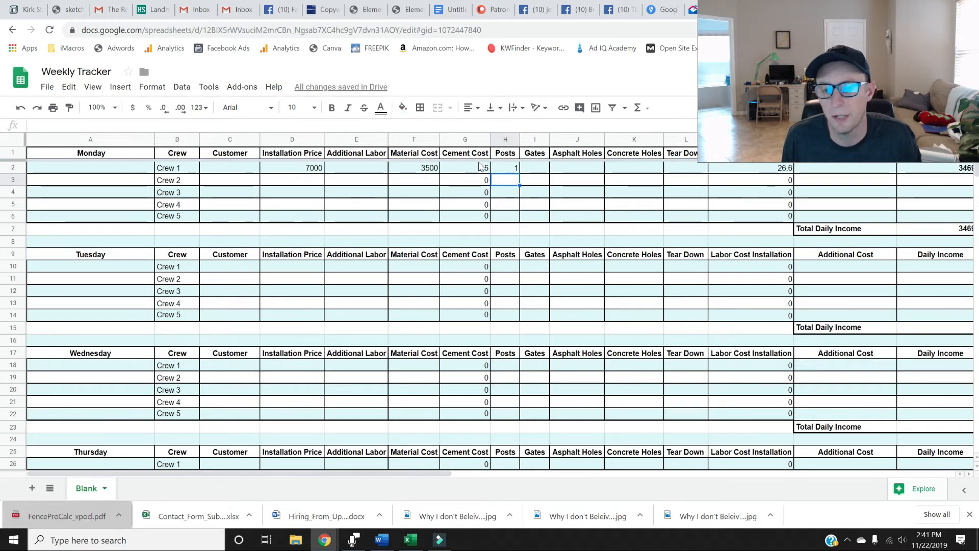
click(534, 169)
click(512, 168)
text(22)
key(Return)
Enter 2 as the number of Gates for Crew 1 on Monday.
key(Right)
key(Up)
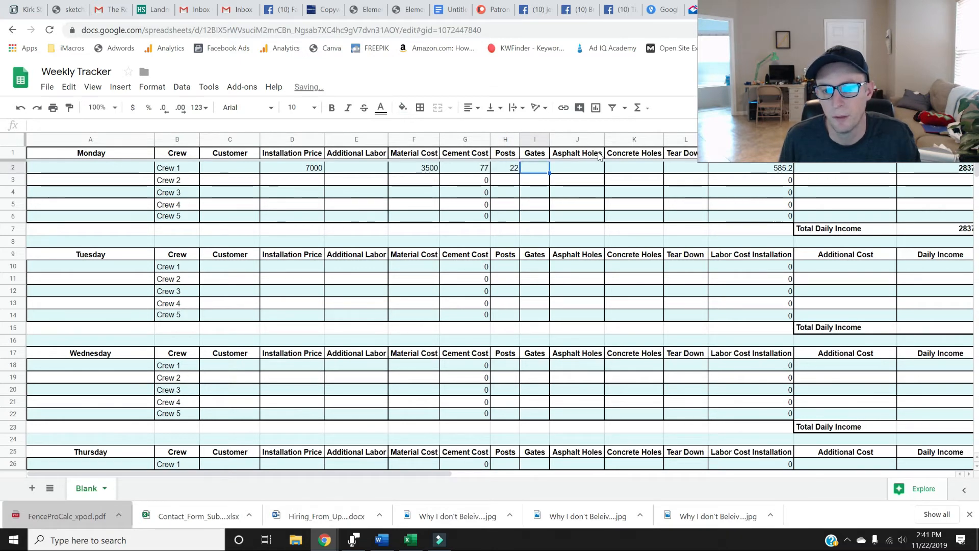
text(2)
key(Right)
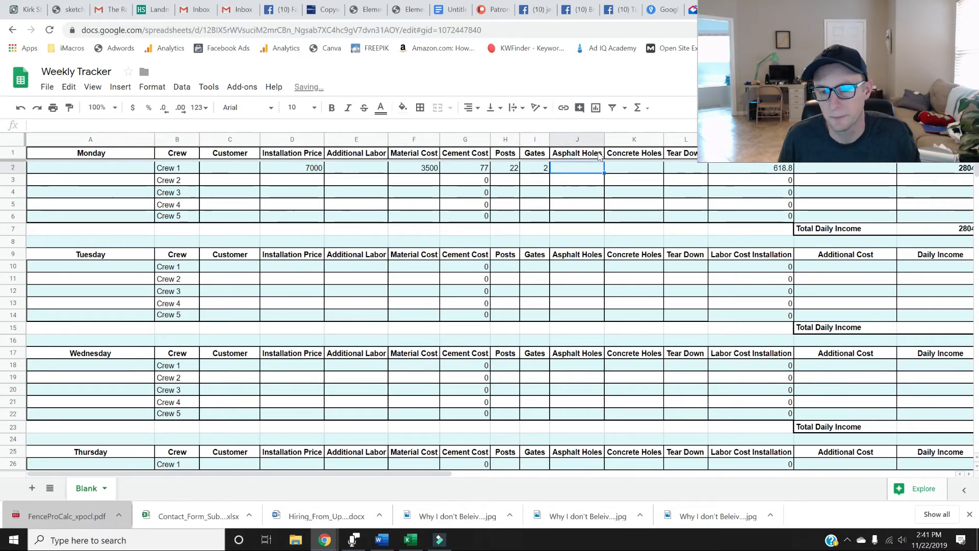
Enter 100 in the Tear Down cell for Crew 1 on Monday.
key(Right)
key(Right)
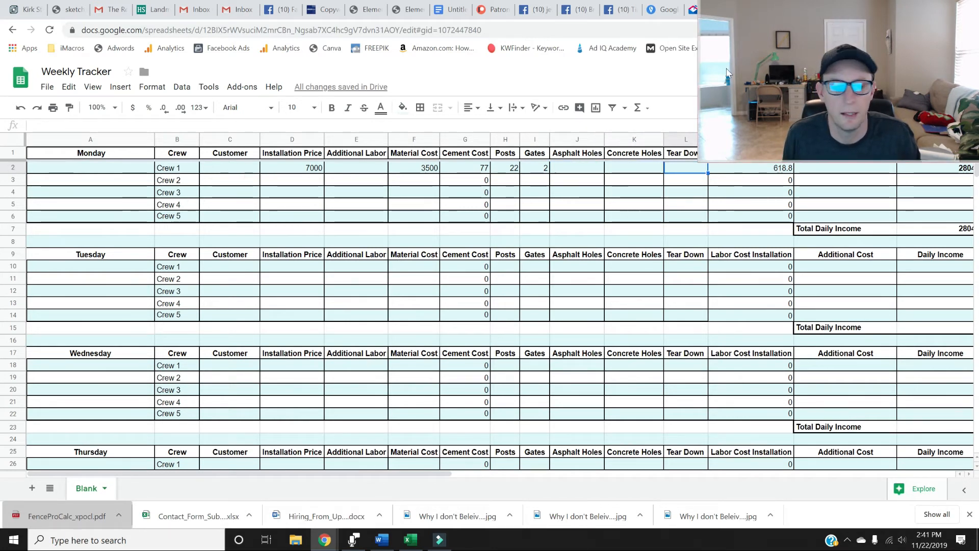
drag(145, 363, 149, 361)
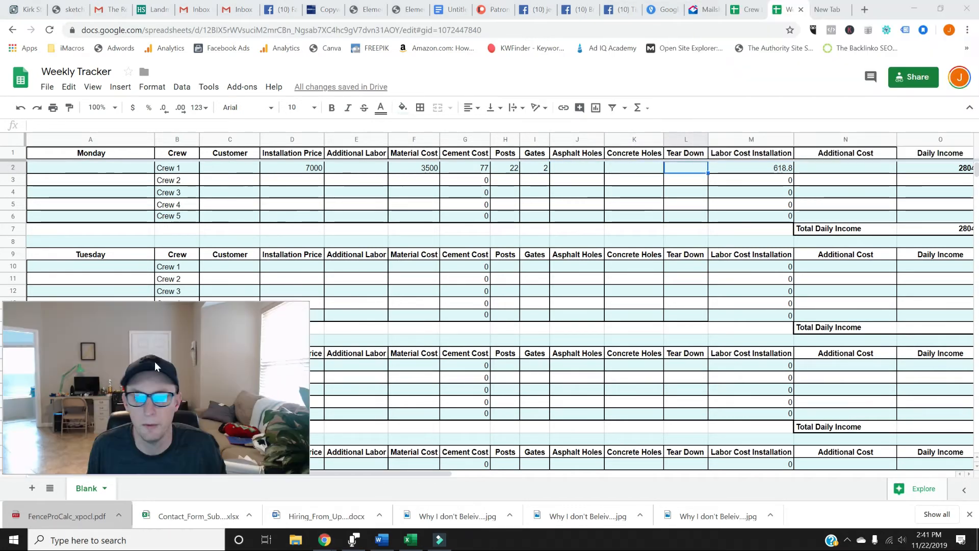
click(634, 168)
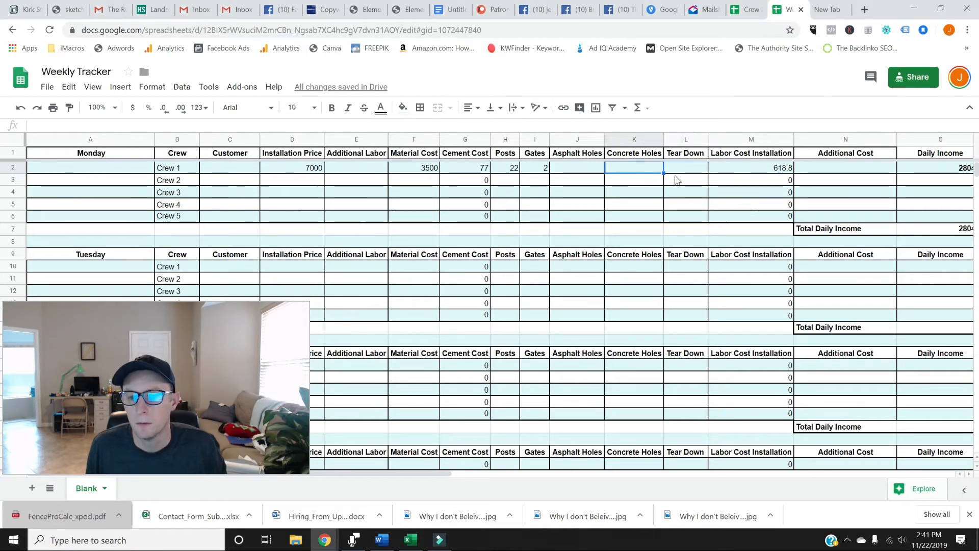
click(699, 169)
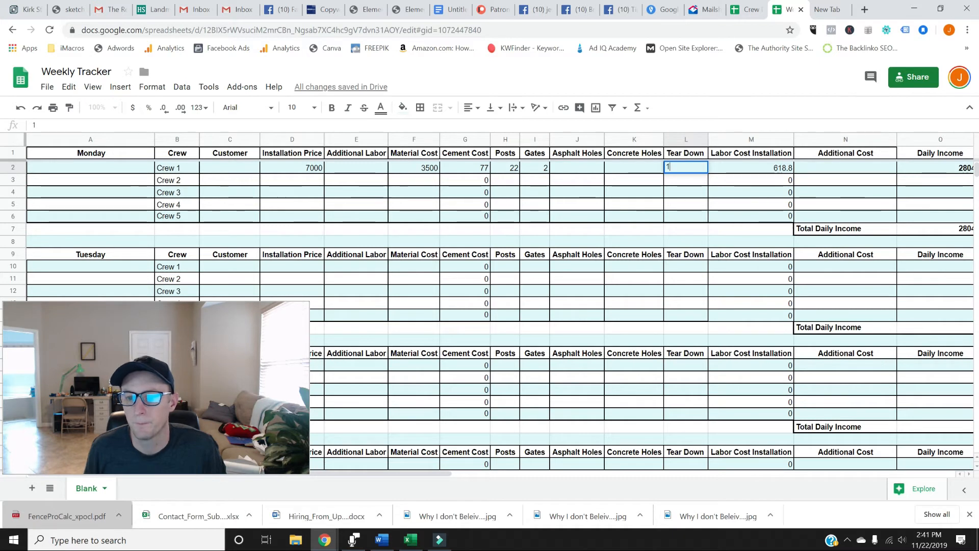
text(100)
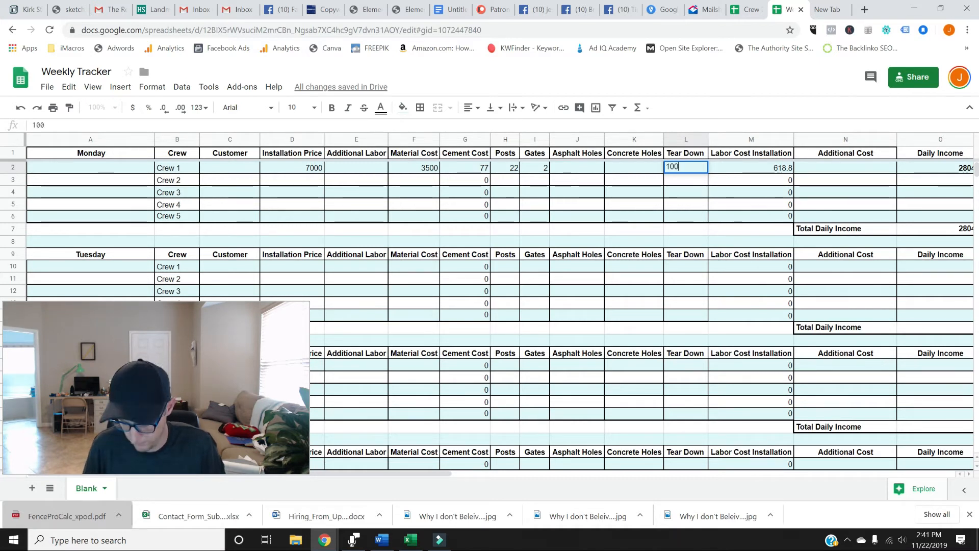
key(Return)
click(691, 170)
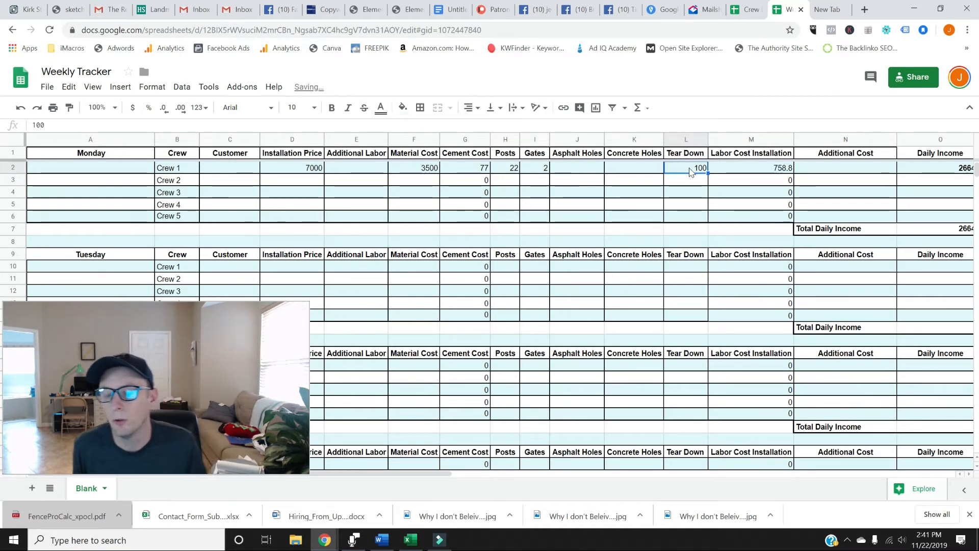
Inspect the formulas behind Crew 1's Monday Labor Cost Installation and Daily Income cells.
key(Right)
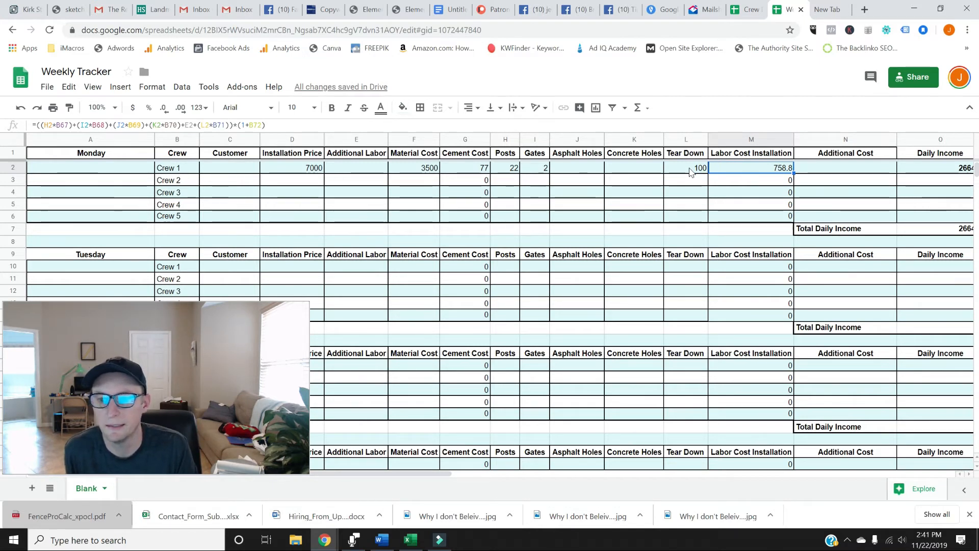
key(Return)
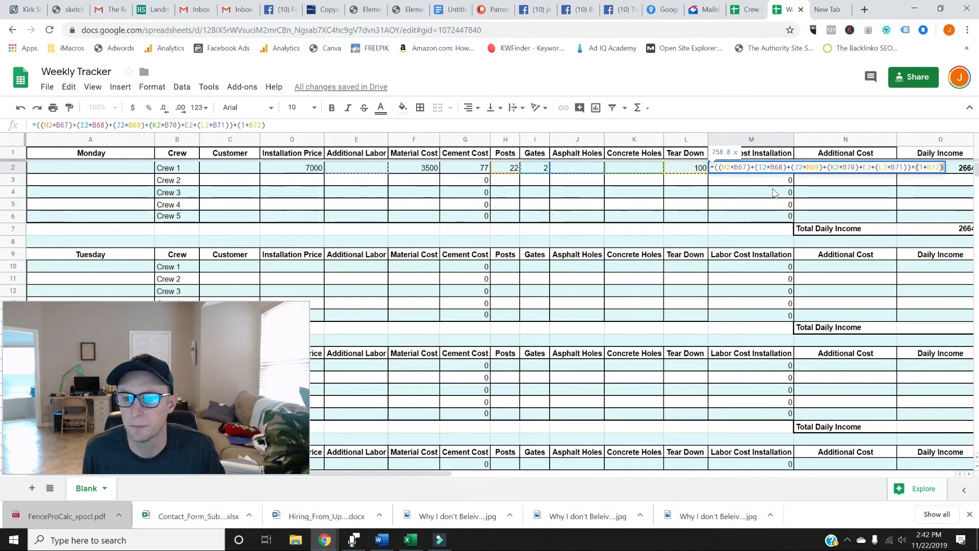
key(Escape)
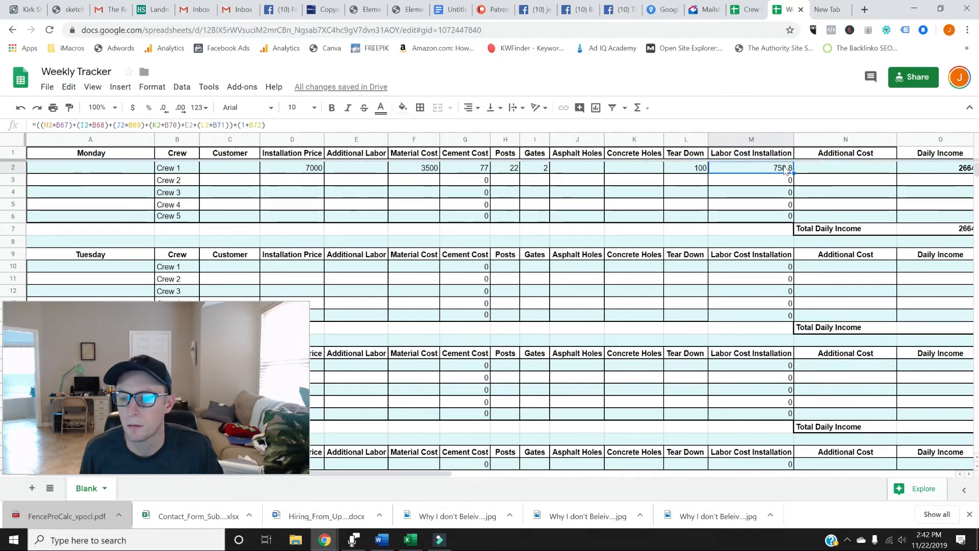
key(Right)
key(Right)
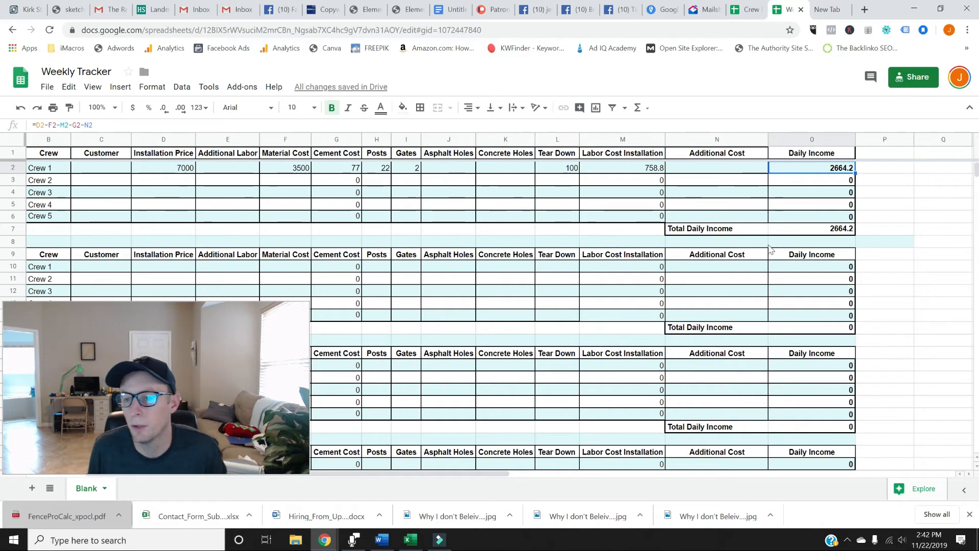
double_click(831, 173)
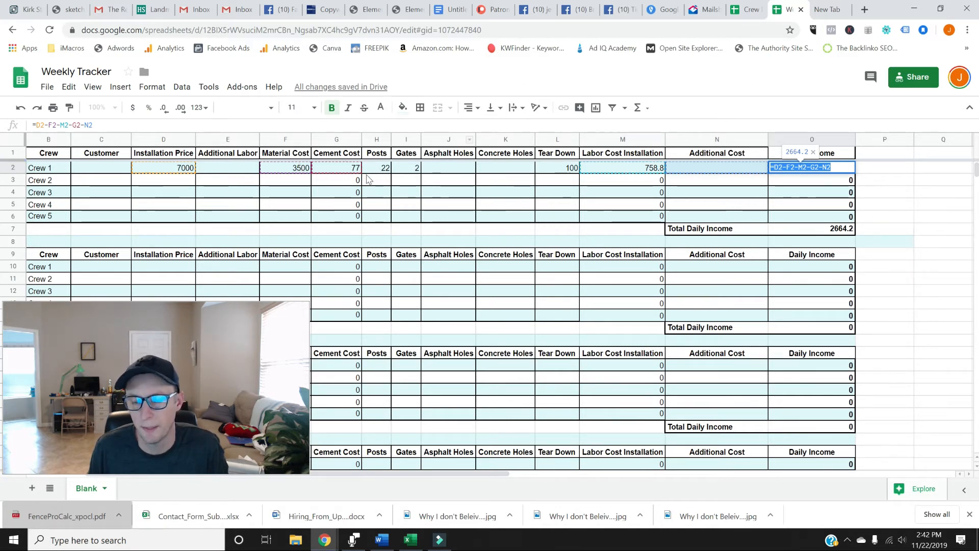
key(Return)
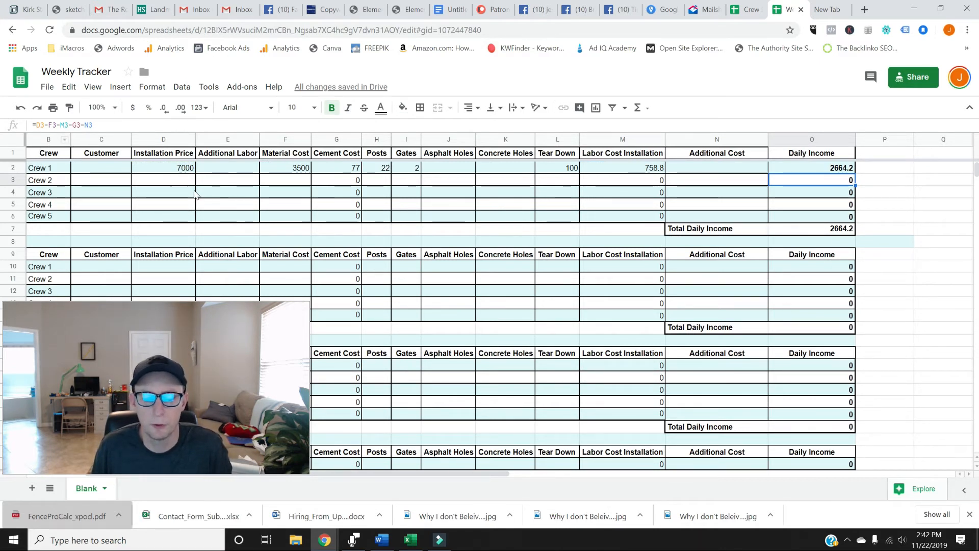
click(264, 362)
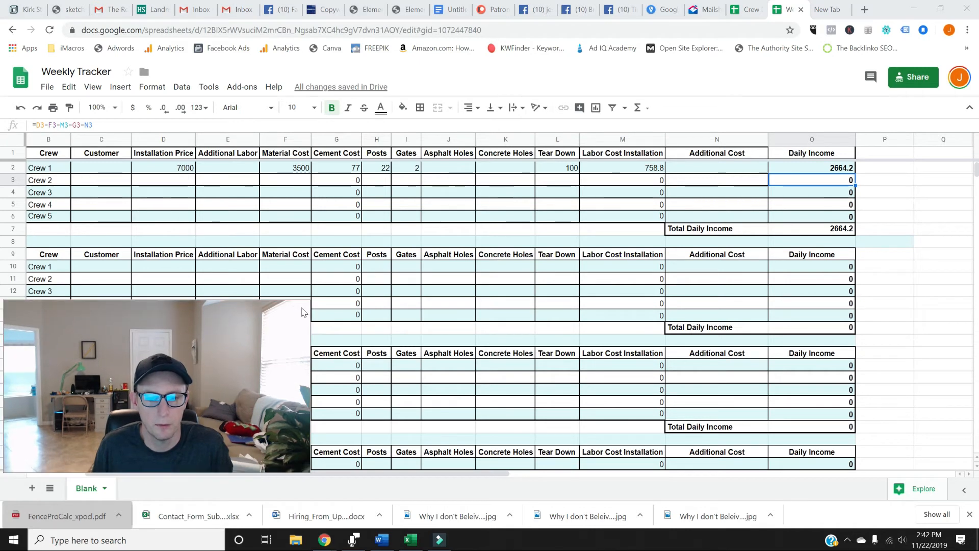
click(308, 301)
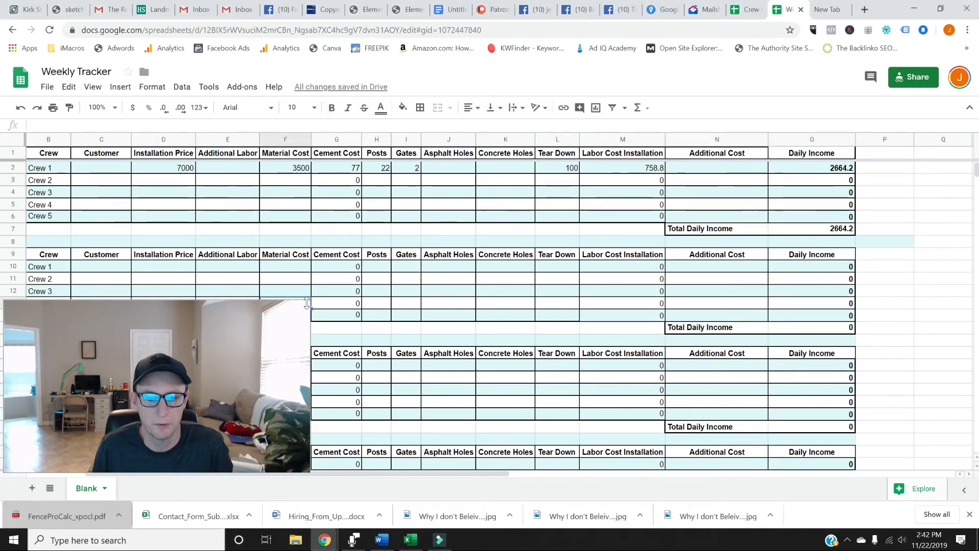
drag(308, 301, 148, 372)
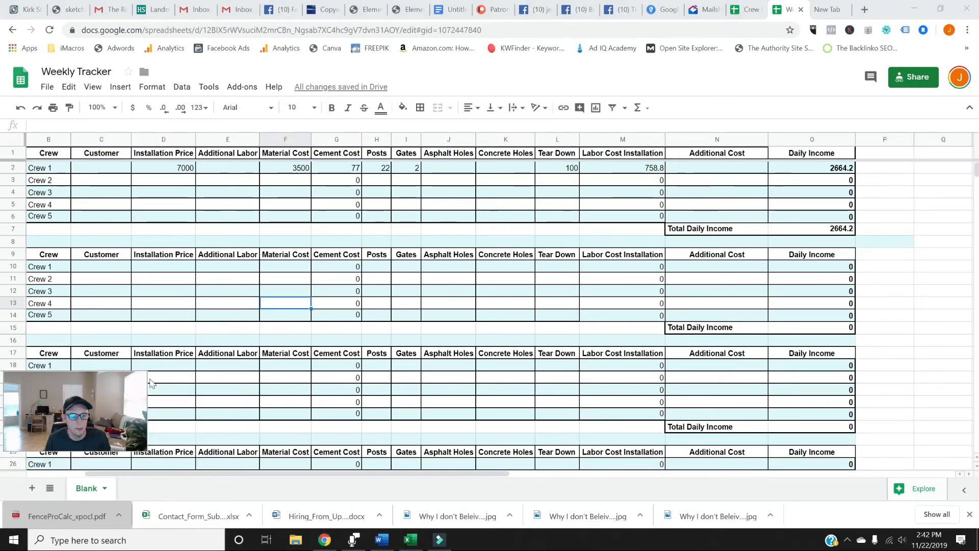
Examine the Weekly Income From Installs summary table and the labor rates table beneath it.
scroll(591, 334, down, 5)
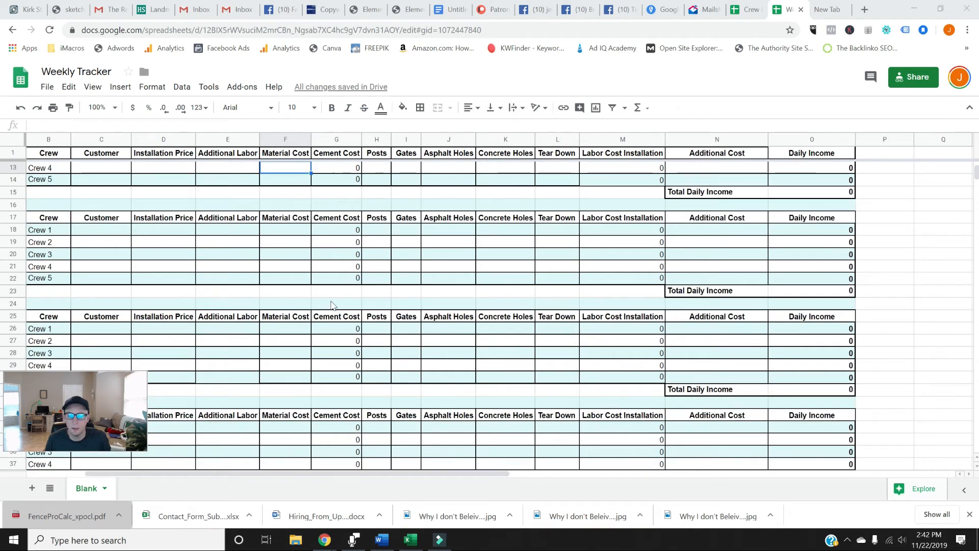
scroll(330, 305, down, 12)
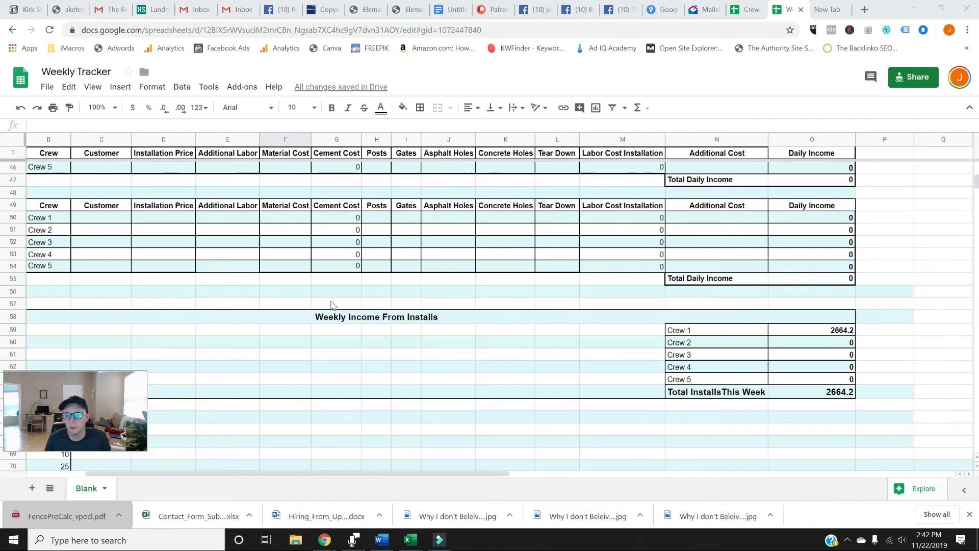
click(341, 320)
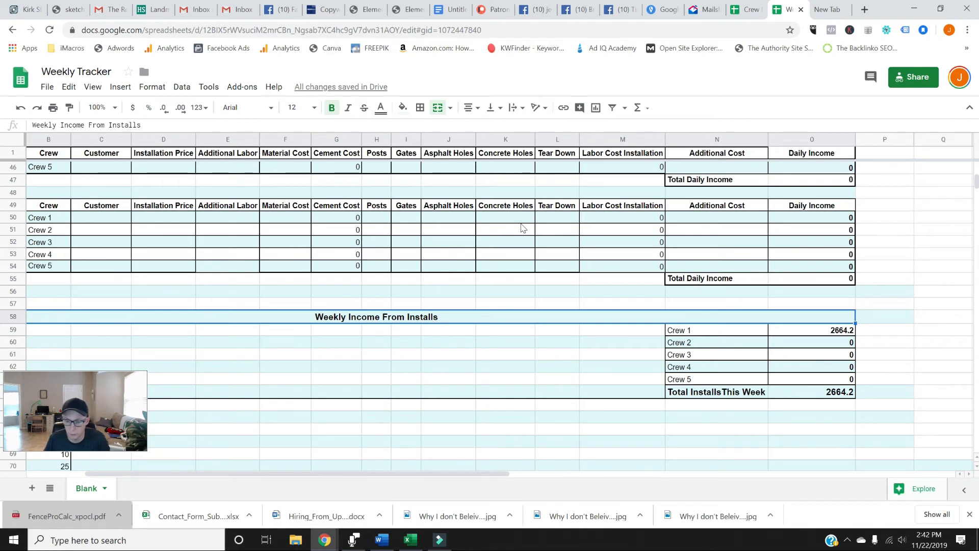
scroll(275, 260, down, 3)
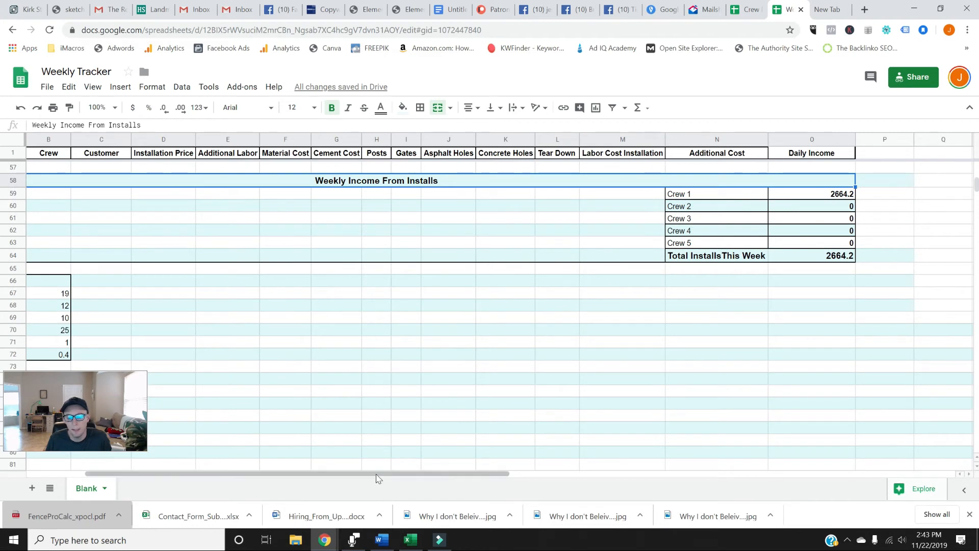
drag(375, 477, 284, 470)
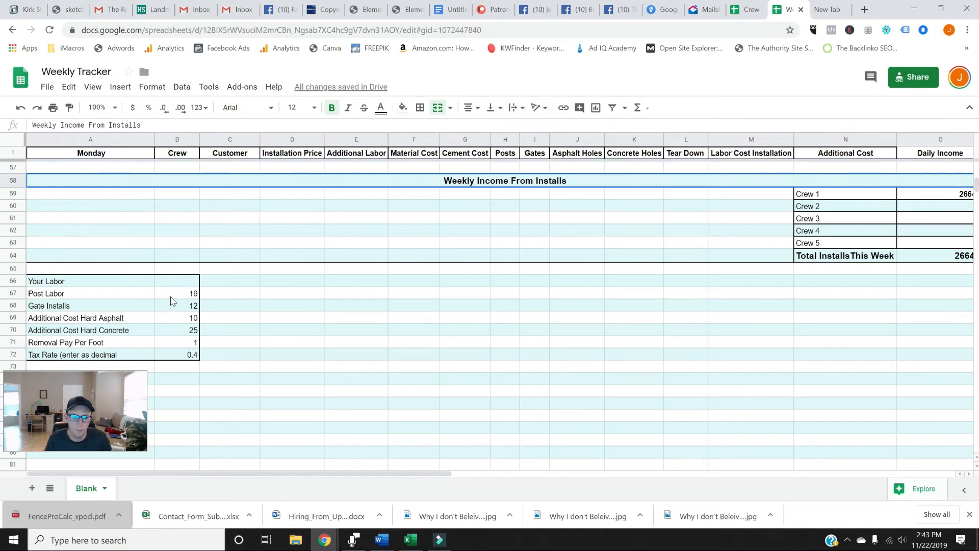
scroll(388, 412, up, 3)
scroll(332, 403, down, 1)
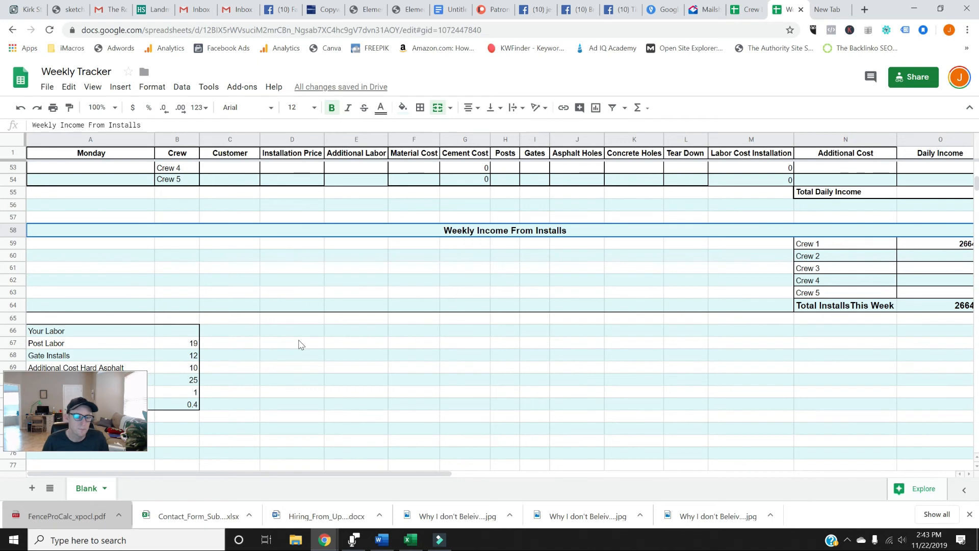
Inspect the Your Labor rate cells for post labor, gate installs, hard asphalt, hard concrete, removal pay and tax rate.
click(240, 353)
click(207, 343)
click(177, 347)
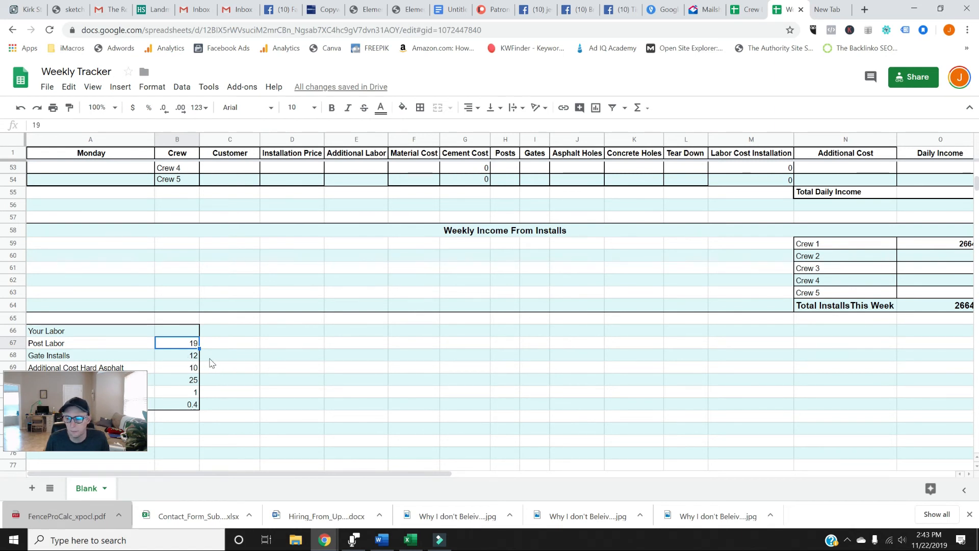
click(178, 380)
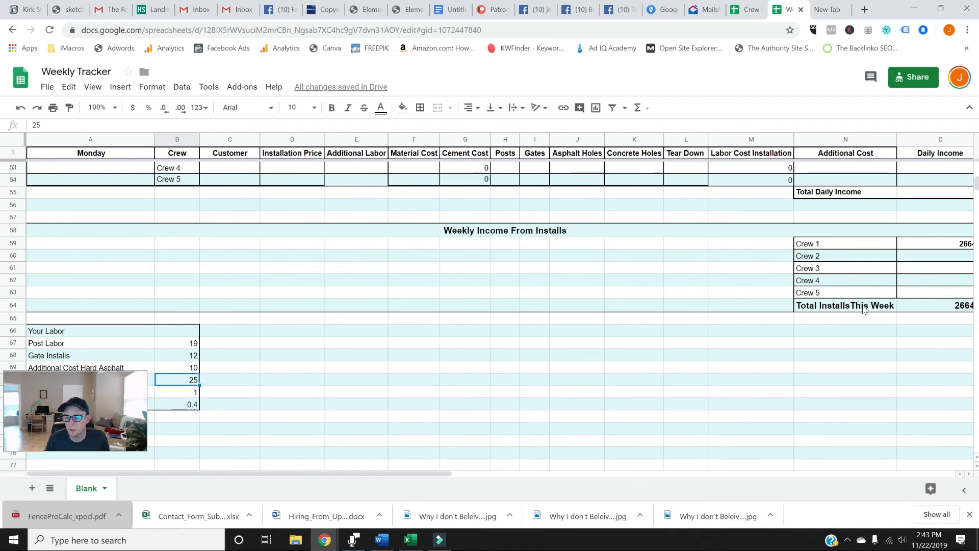
click(194, 404)
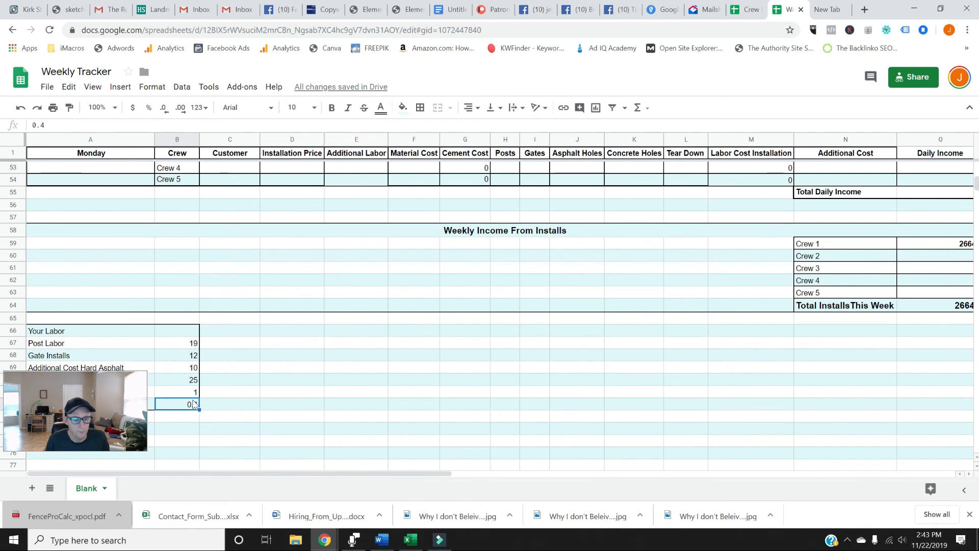
click(191, 395)
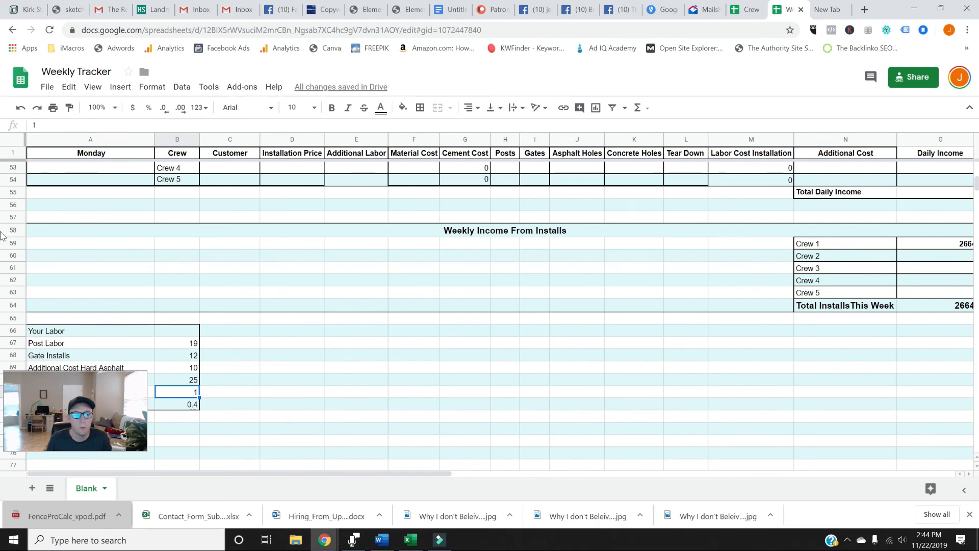
scroll(140, 253, up, 5)
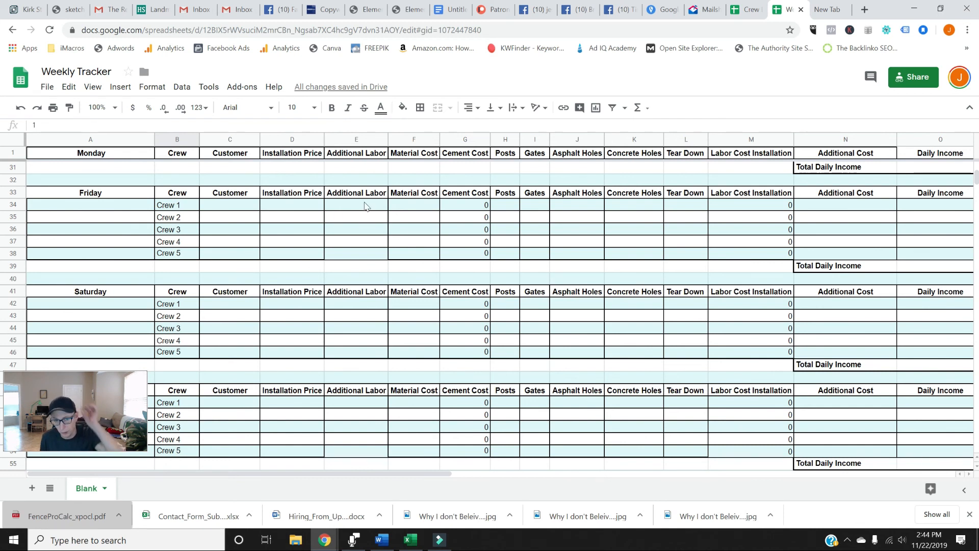
scroll(147, 274, up, 10)
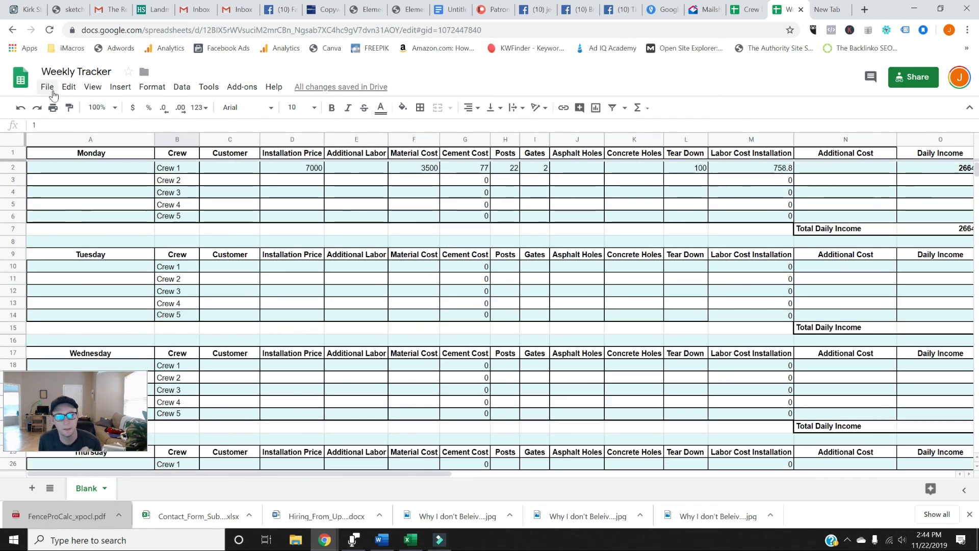
click(46, 87)
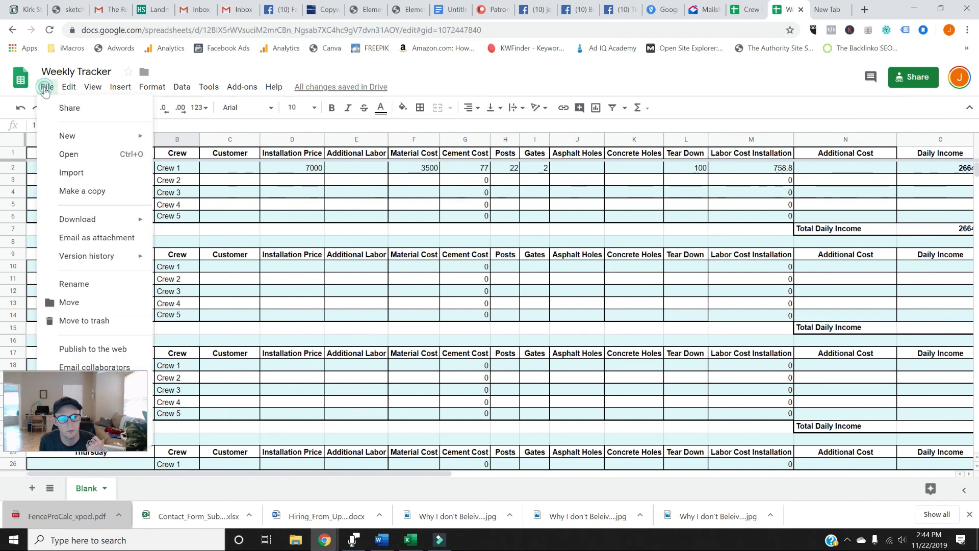
click(95, 194)
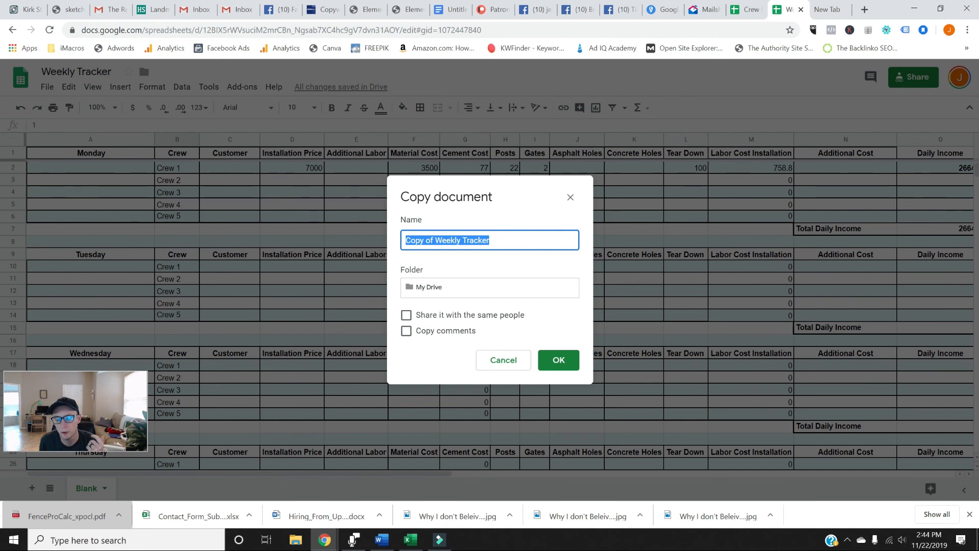
double_click(448, 240)
triple_click(477, 240)
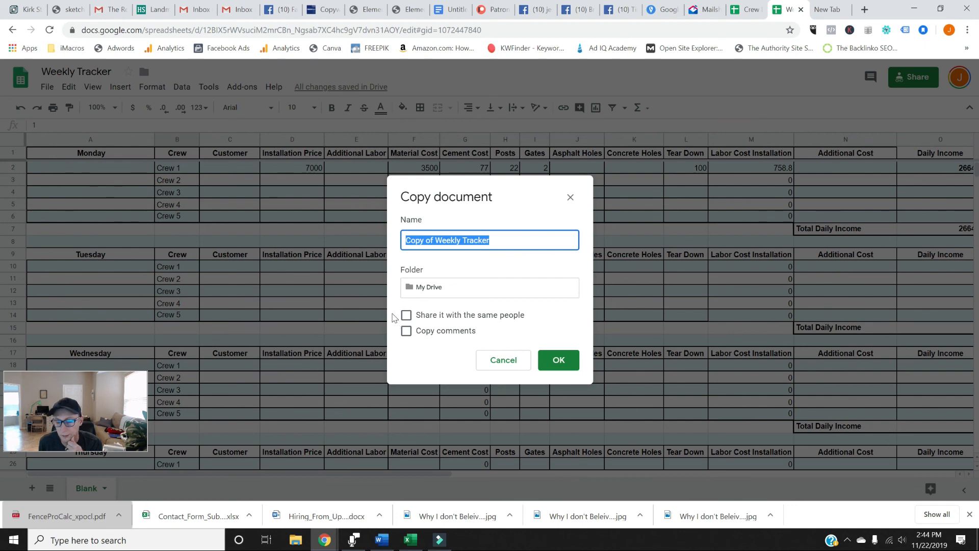
click(524, 362)
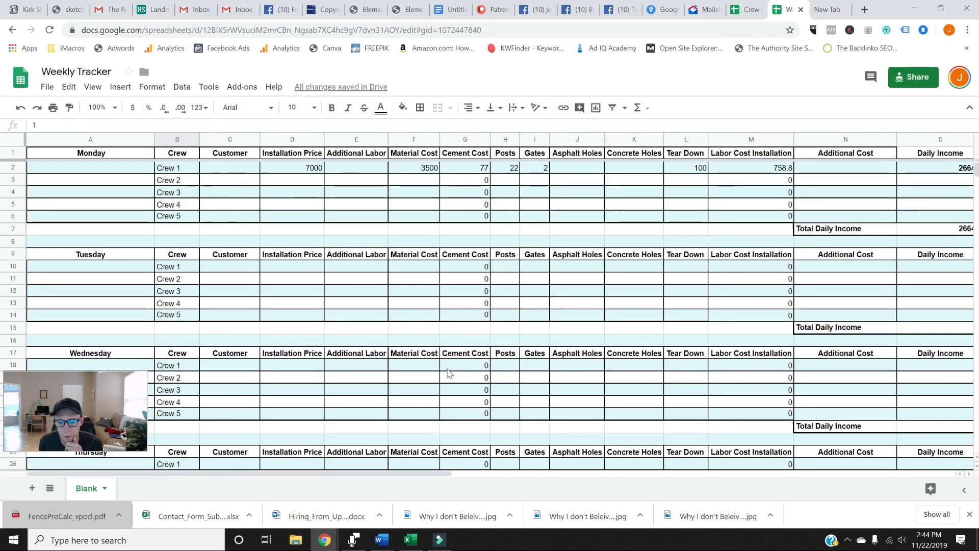